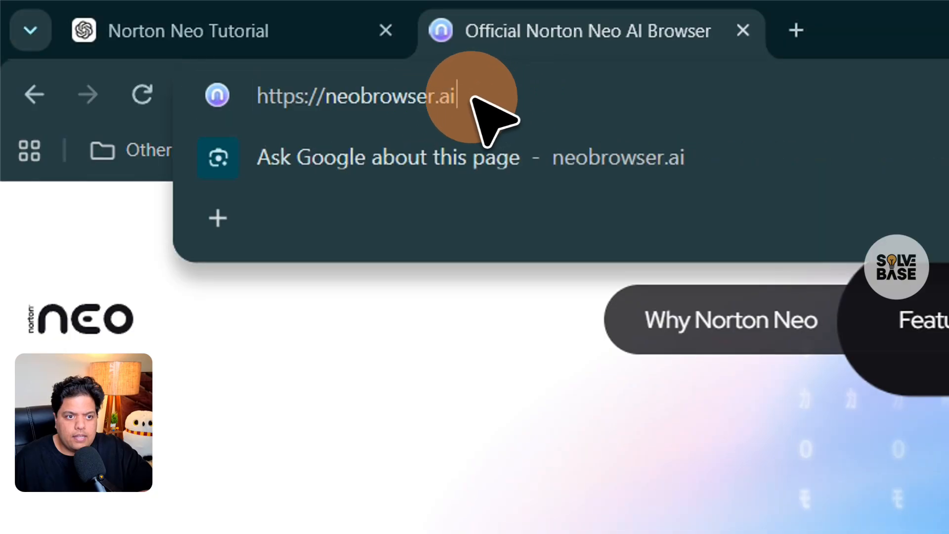
Download the Norton Neo installer from neobrowser.ai and check its download progress.
double_click(389, 98)
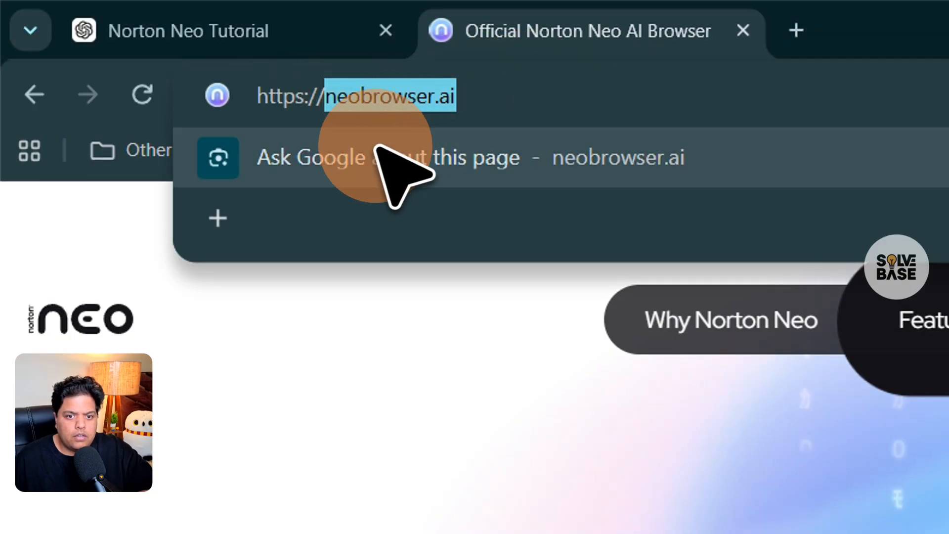
click(648, 378)
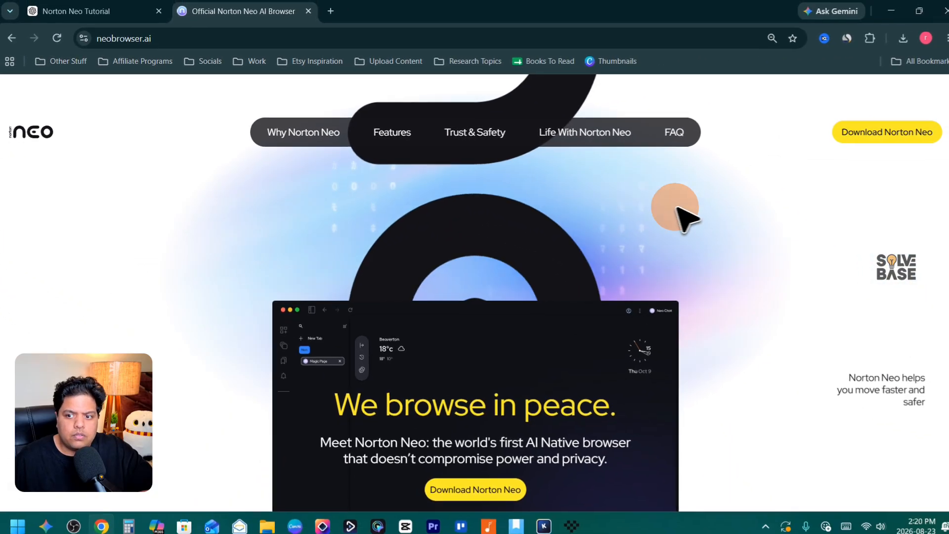
click(871, 135)
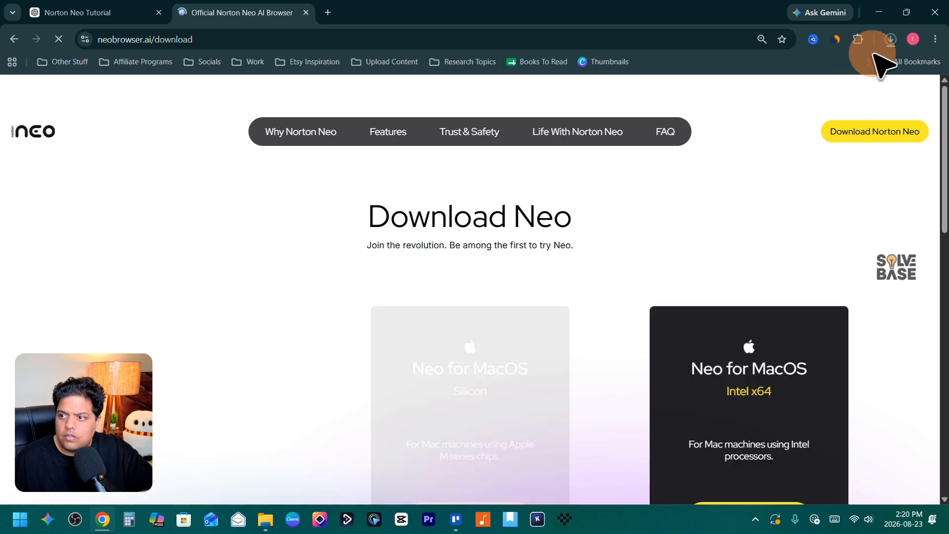
click(890, 39)
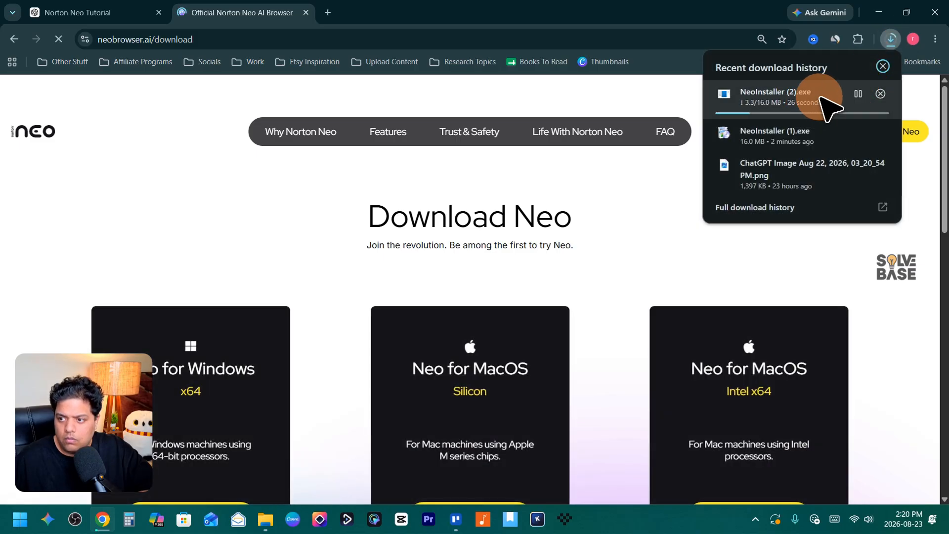
Examine the Neo download options offered for Windows, MacOS, Android, iOS and Linux.
click(303, 250)
scroll(318, 248, down, 4)
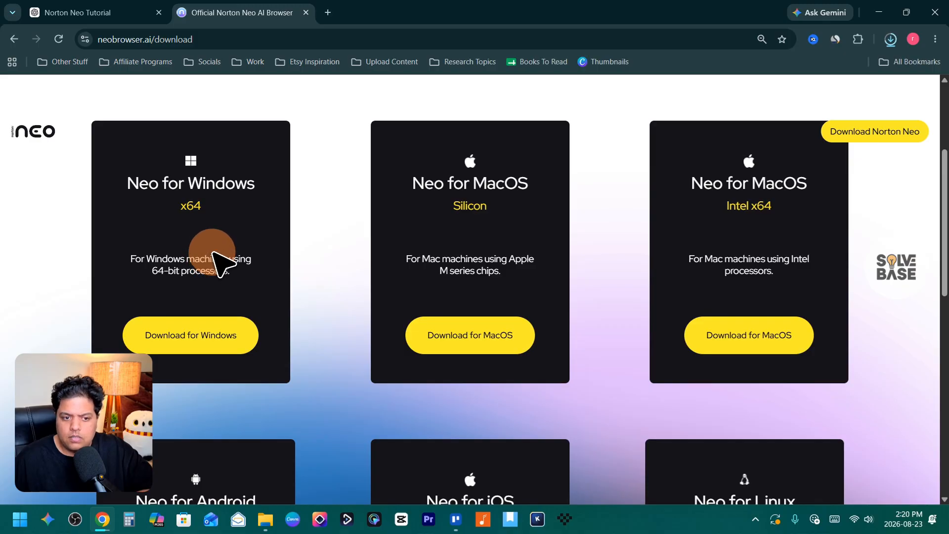
double_click(225, 184)
drag(519, 191, 502, 206)
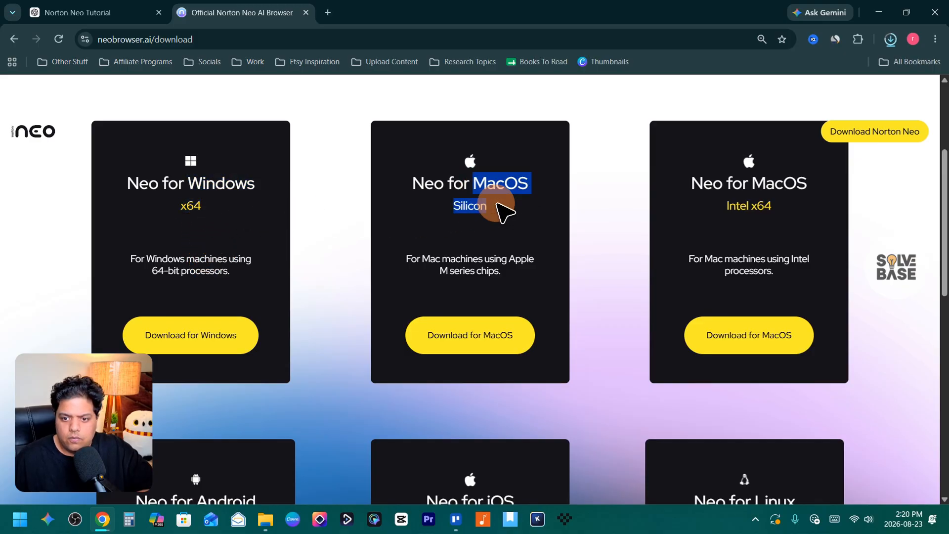
scroll(553, 289, down, 1)
scroll(554, 290, down, 3)
double_click(500, 255)
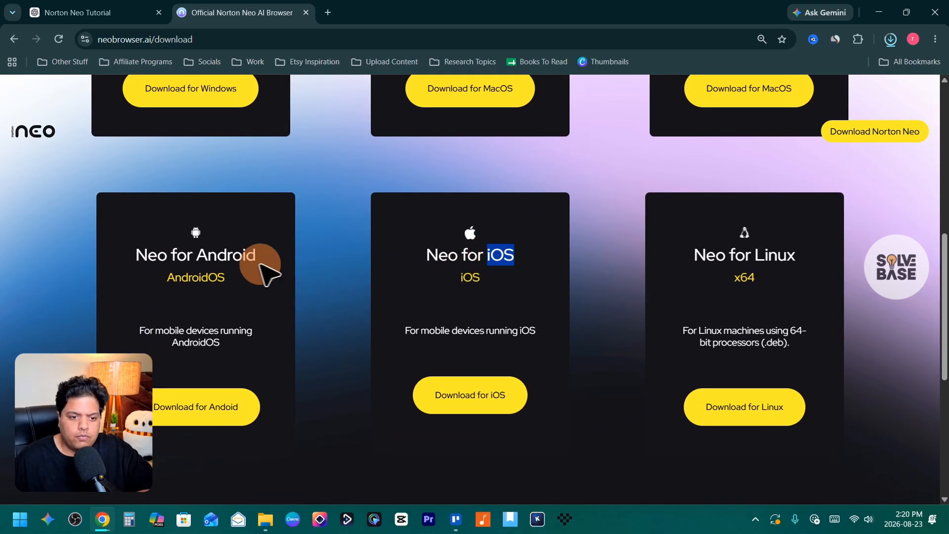
double_click(280, 256)
click(726, 258)
Run the downloaded Neo installer and proceed through the welcome and Security & Privacy pages to the data import page.
click(874, 131)
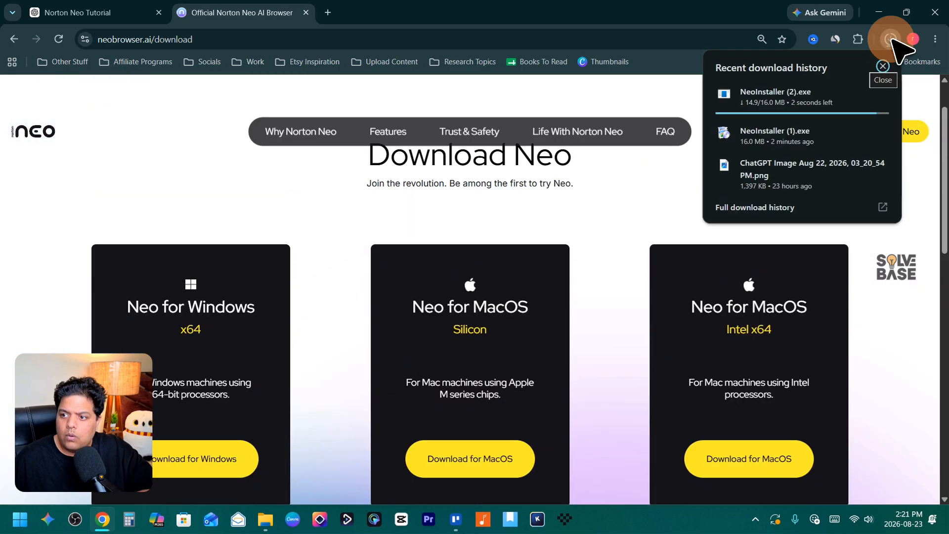
click(801, 134)
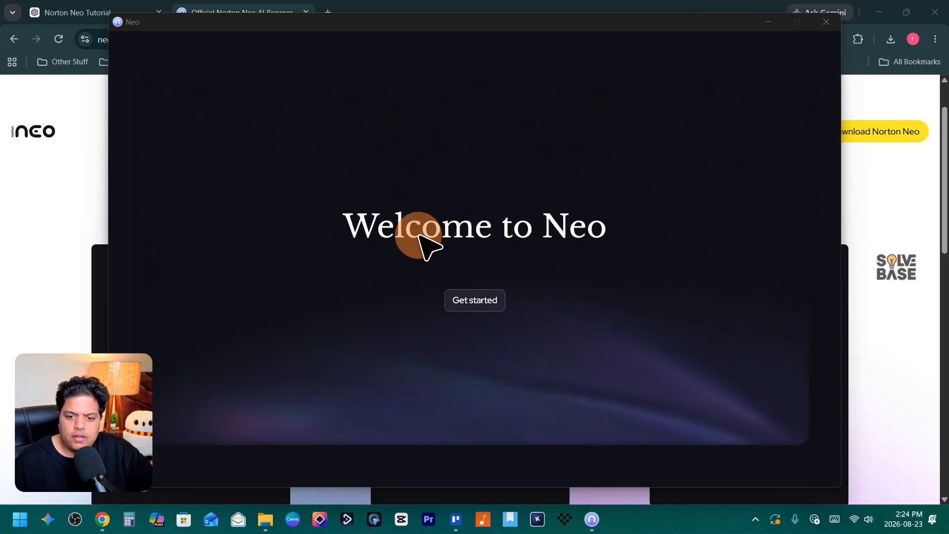
click(478, 307)
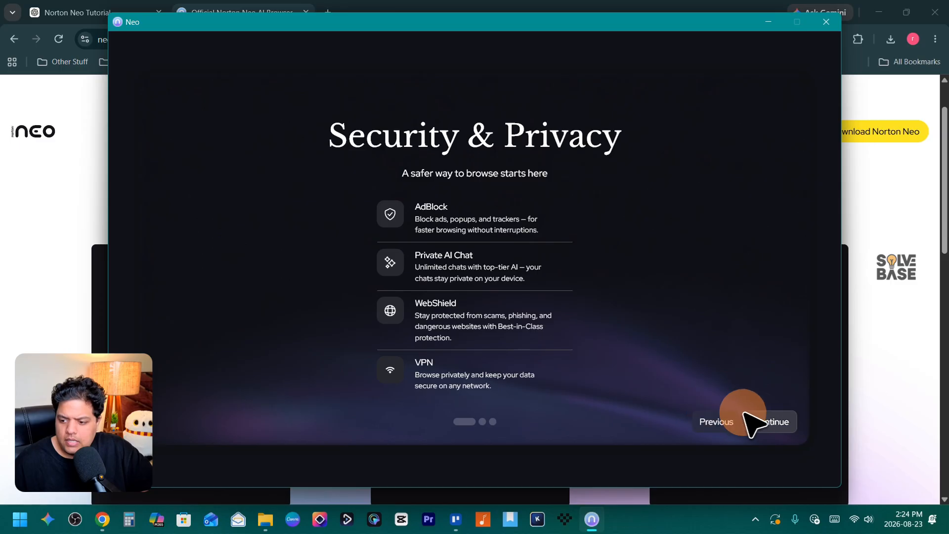
click(764, 423)
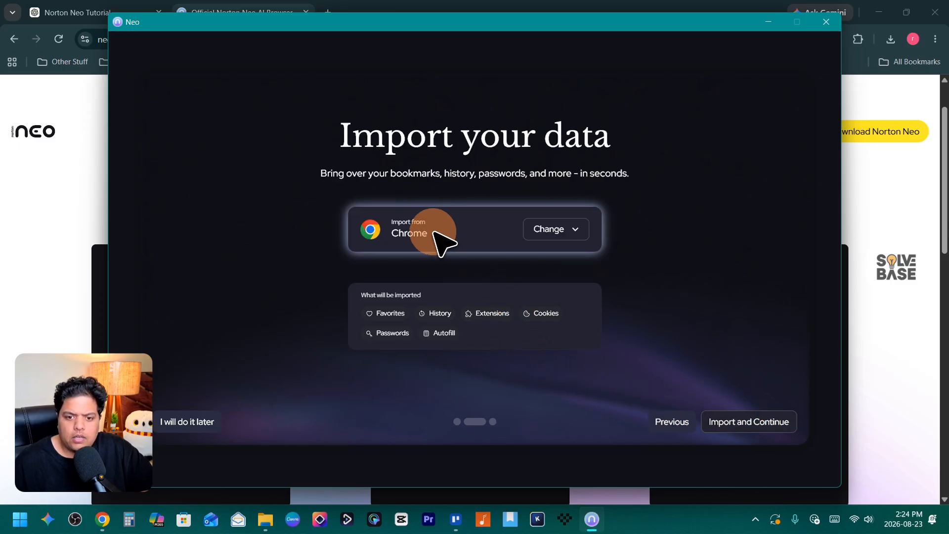
Check the available import sources, postpone the browser data import, and launch the Neo browser.
click(560, 232)
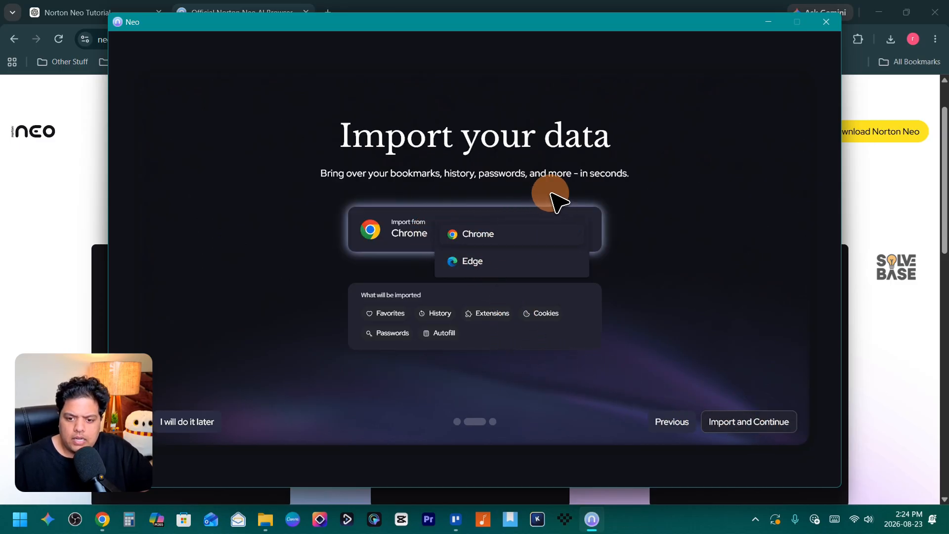
click(576, 236)
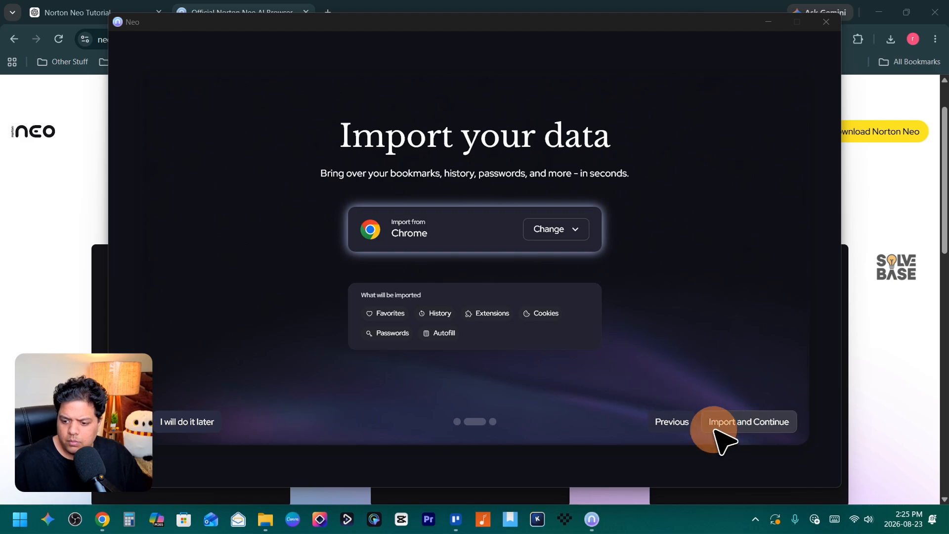
click(751, 425)
click(203, 422)
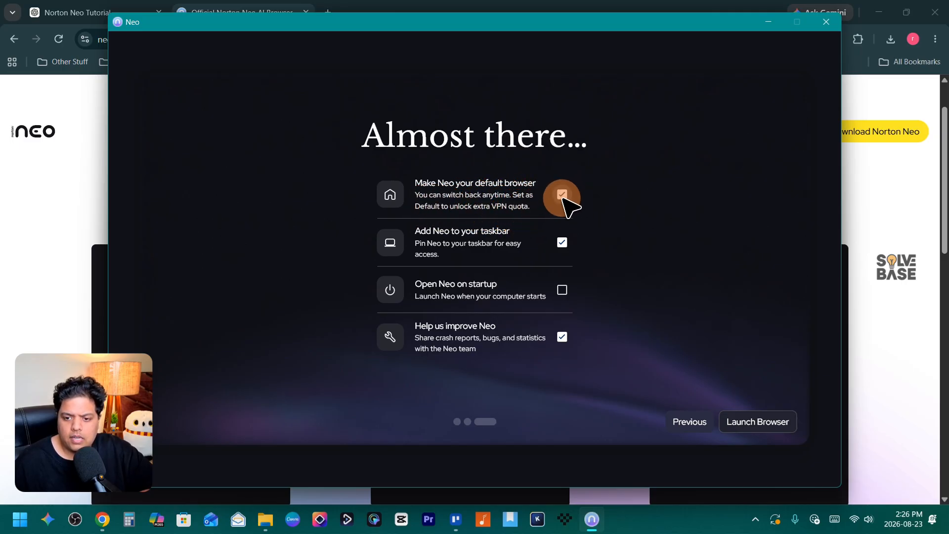
click(757, 423)
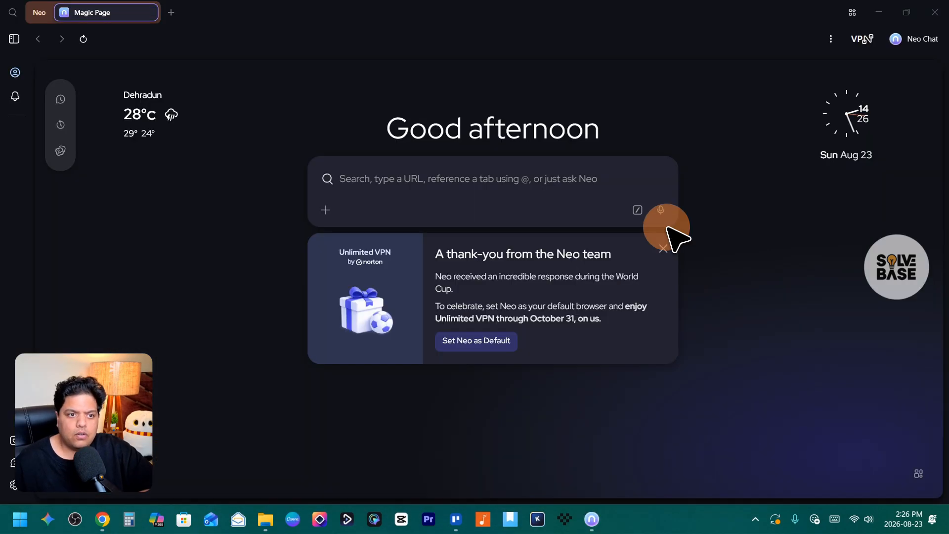
Examine the clock, weather and news feed widget settings of the Magic Page, and close them.
double_click(799, 127)
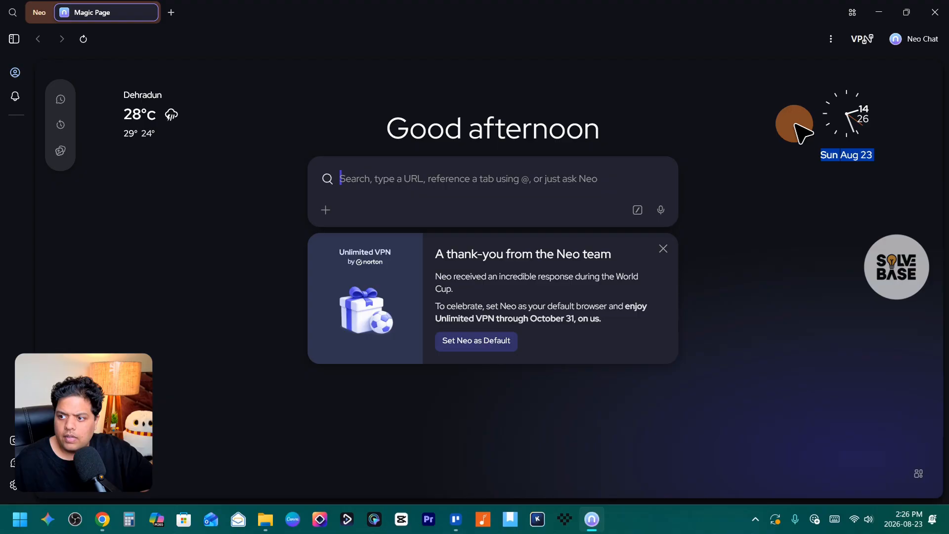
click(871, 97)
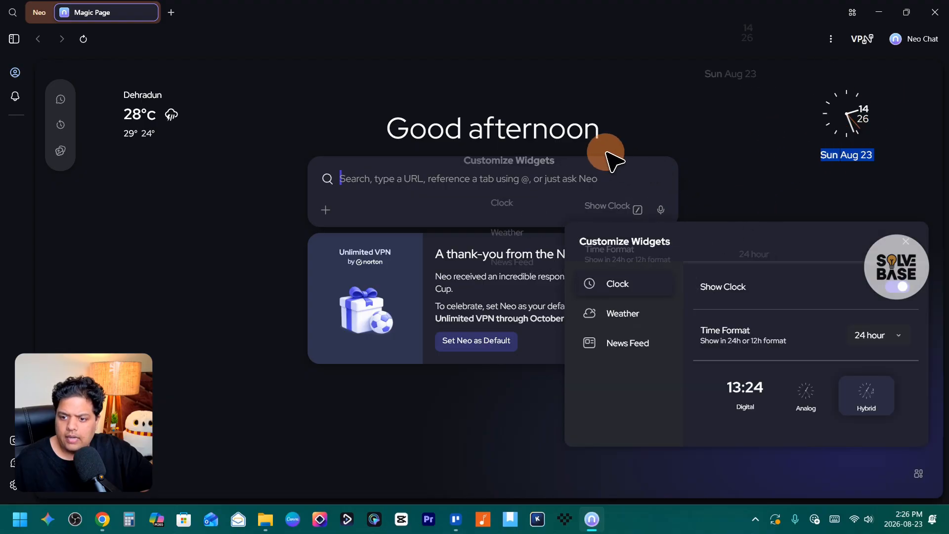
click(632, 316)
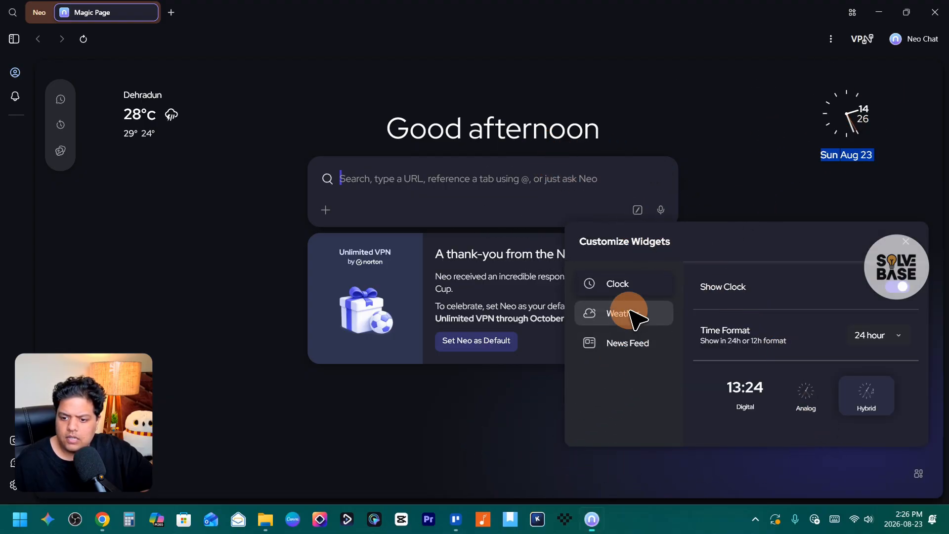
click(637, 351)
click(633, 295)
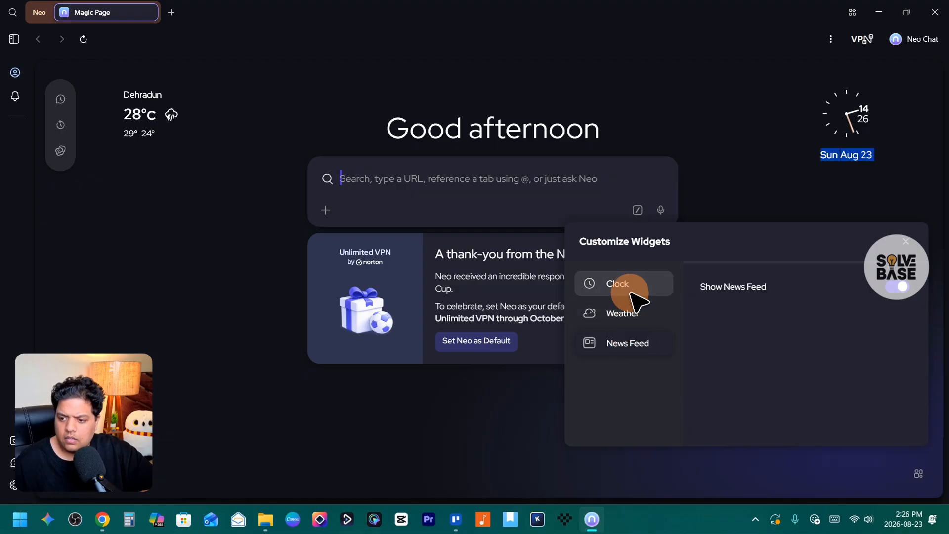
click(906, 241)
Go through the VPN by Norton introduction and view the VPN's status and offer.
click(871, 39)
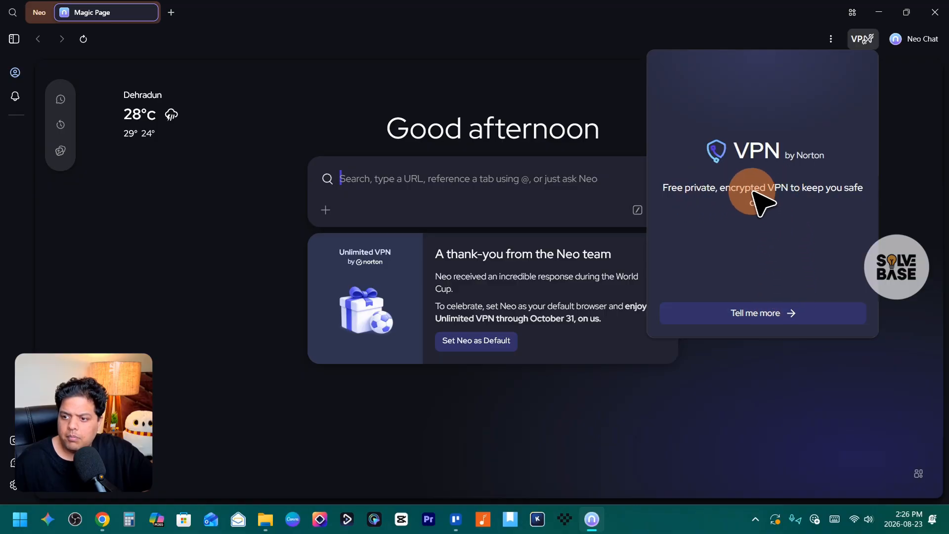
click(768, 316)
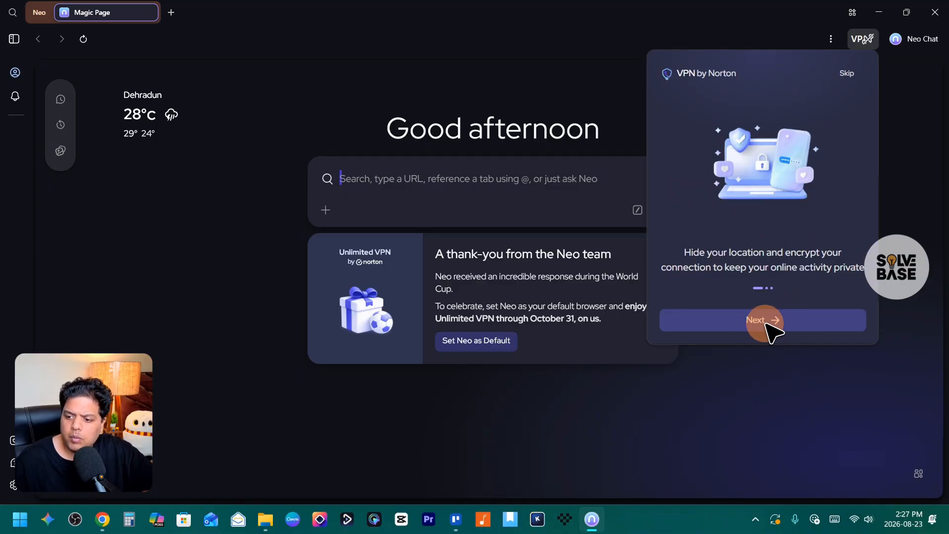
click(767, 324)
click(768, 327)
click(847, 74)
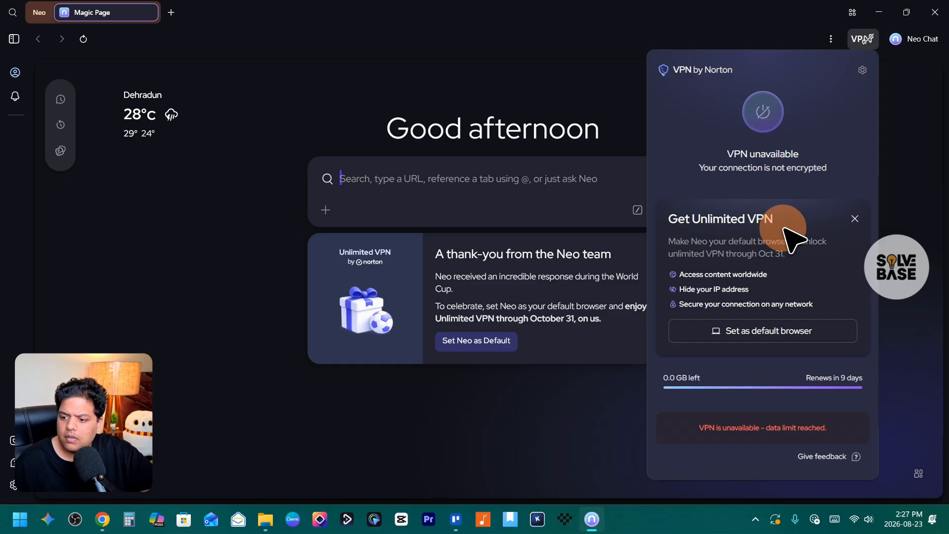
Send the message "Hi" in Neo Chat and check the chat history.
click(911, 38)
click(917, 39)
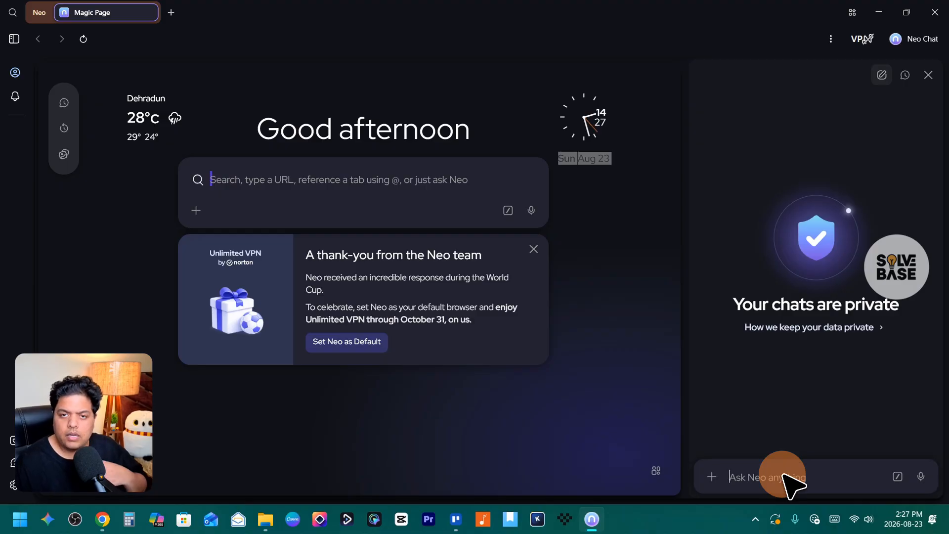
text(Hi)
key(Return)
click(905, 74)
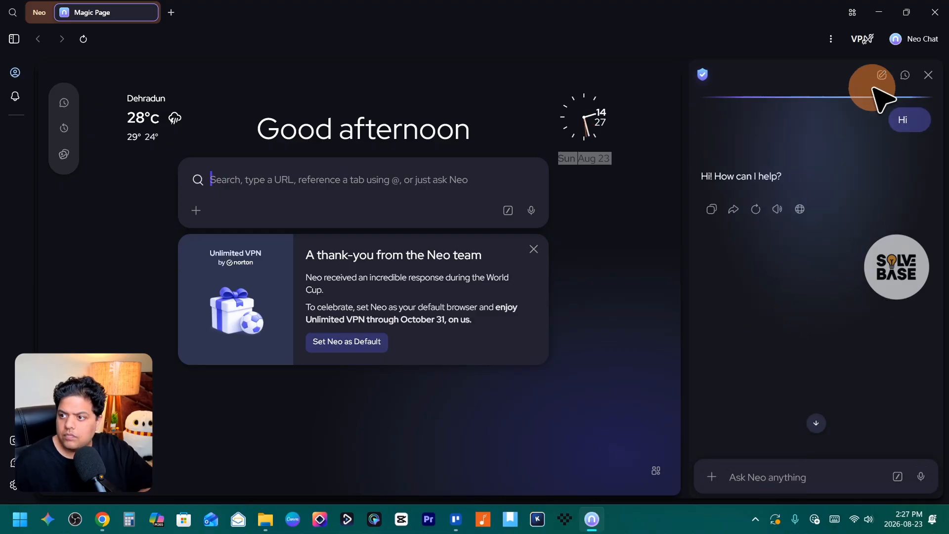
click(902, 74)
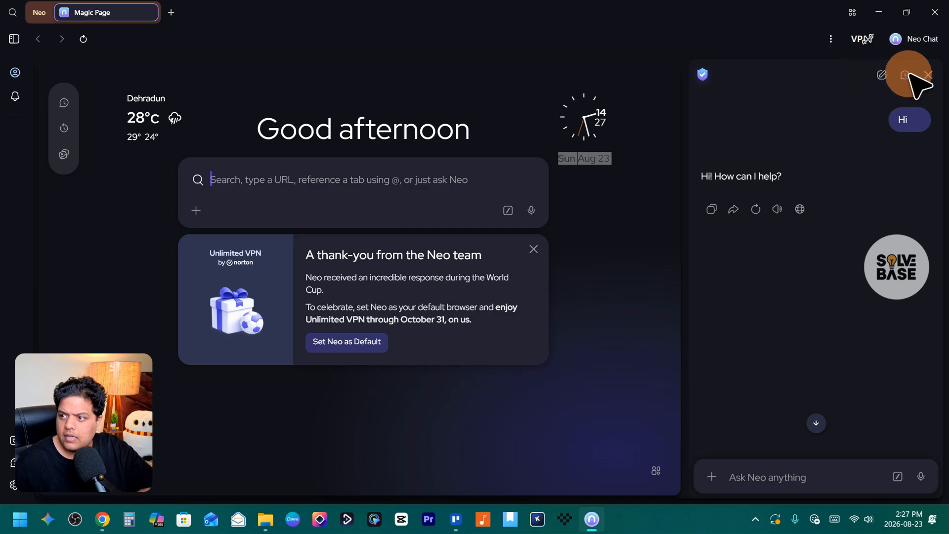
Examine the chat's ready-made prompt snippets, and its attachment and answer mode options.
click(898, 476)
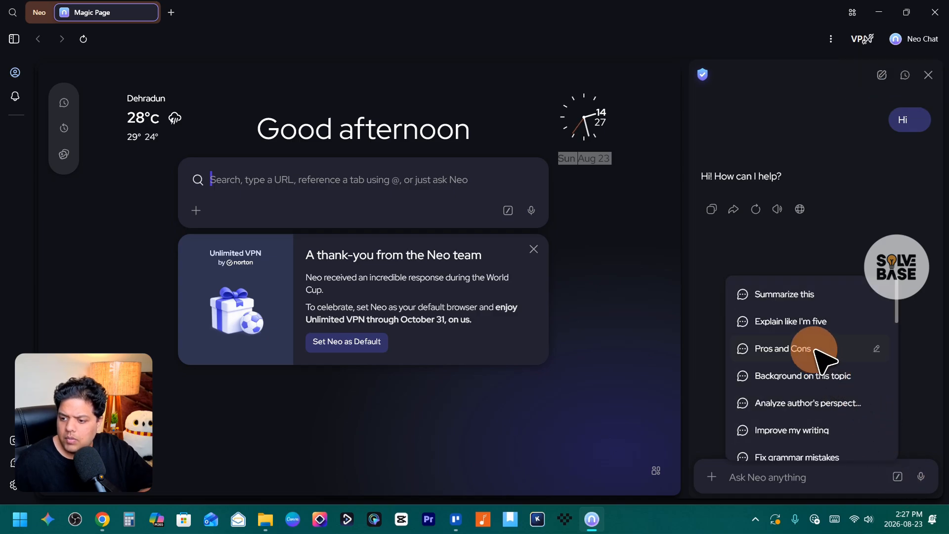
scroll(816, 351, down, 2)
scroll(815, 350, down, 5)
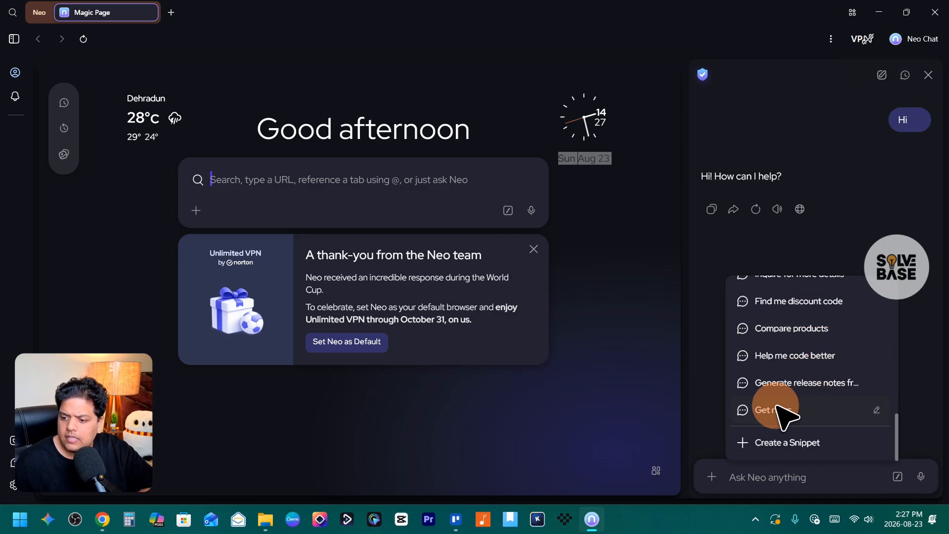
scroll(806, 379, up, 2)
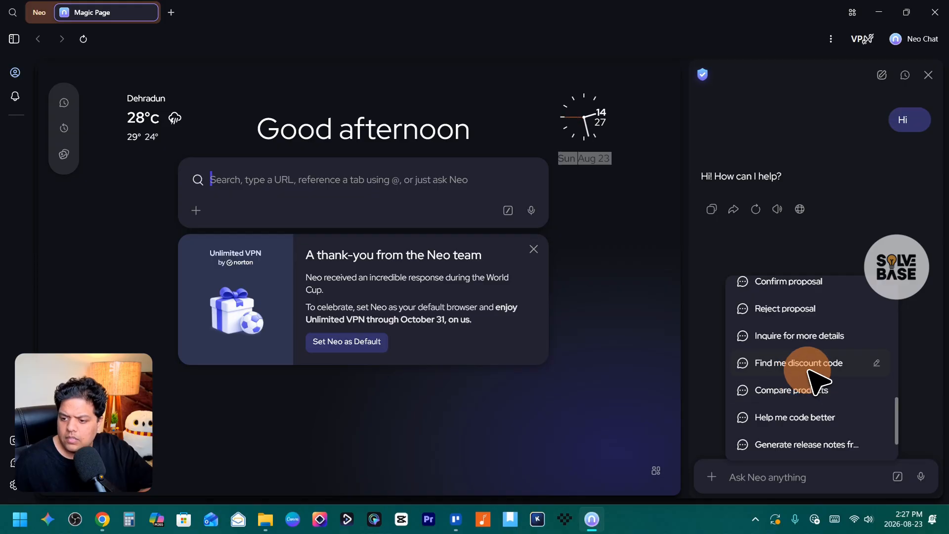
scroll(816, 374, up, 2)
click(898, 476)
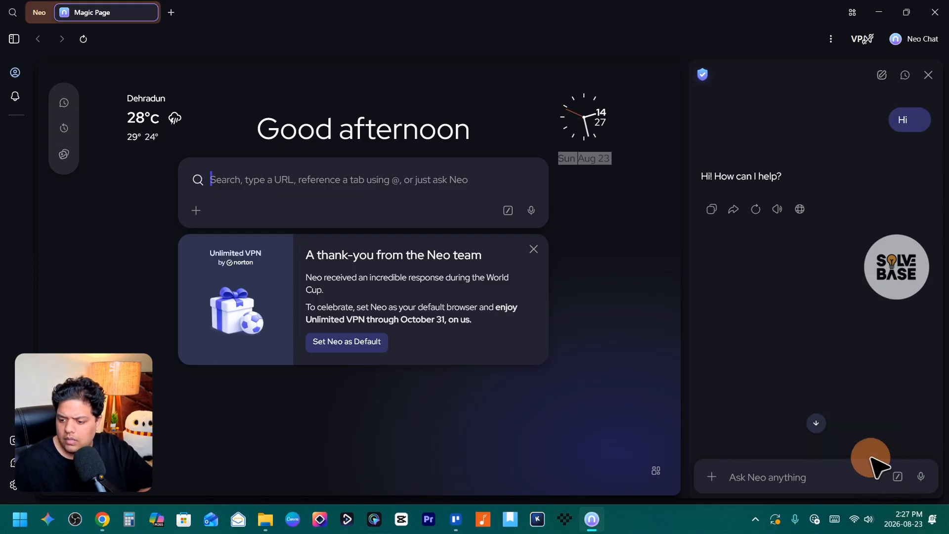
click(715, 477)
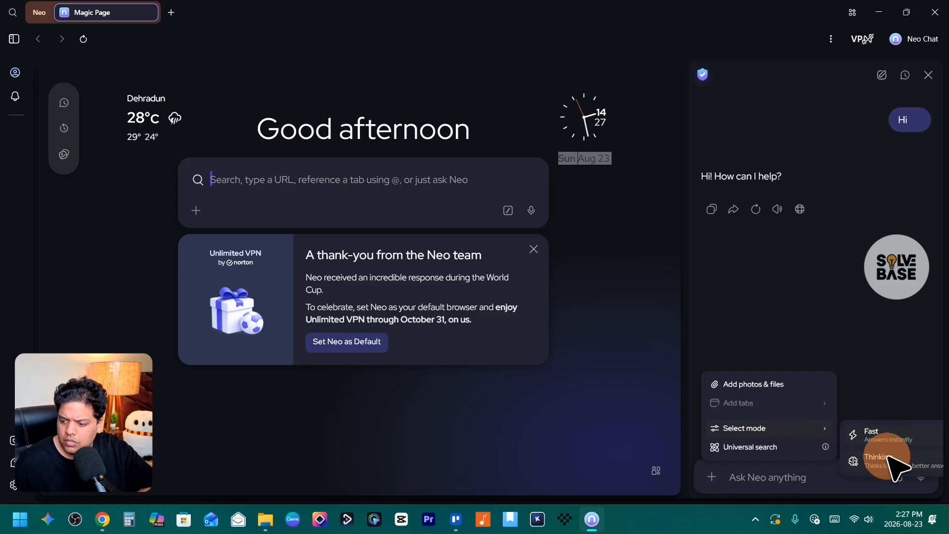
Open the Neo settings and examine the Tabs and AI Mode options, including the Magic Box mode choices.
click(15, 485)
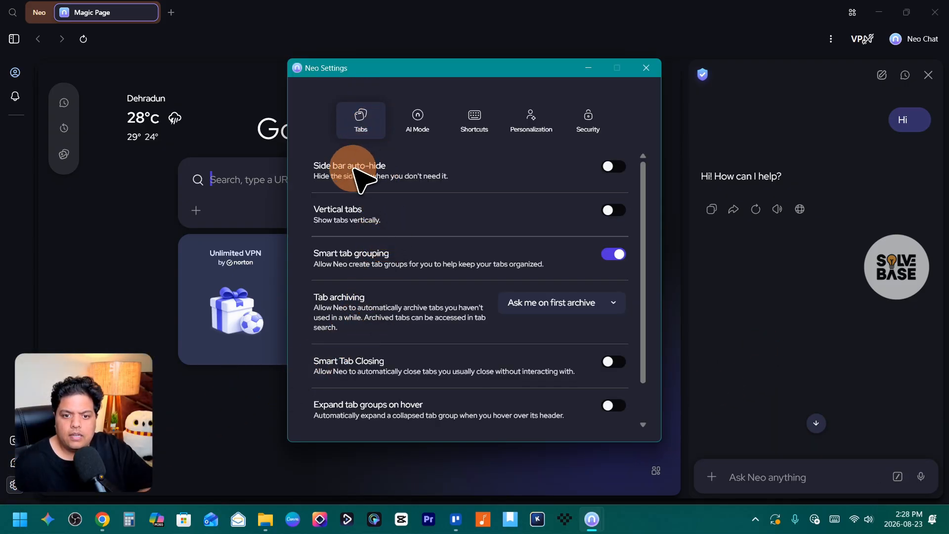
scroll(403, 170, down, 1)
click(425, 124)
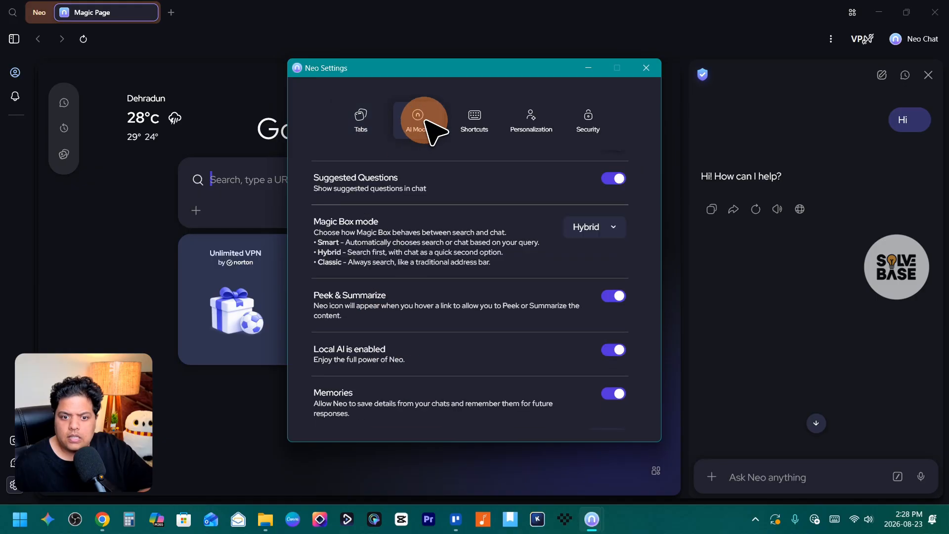
scroll(510, 248, up, 1)
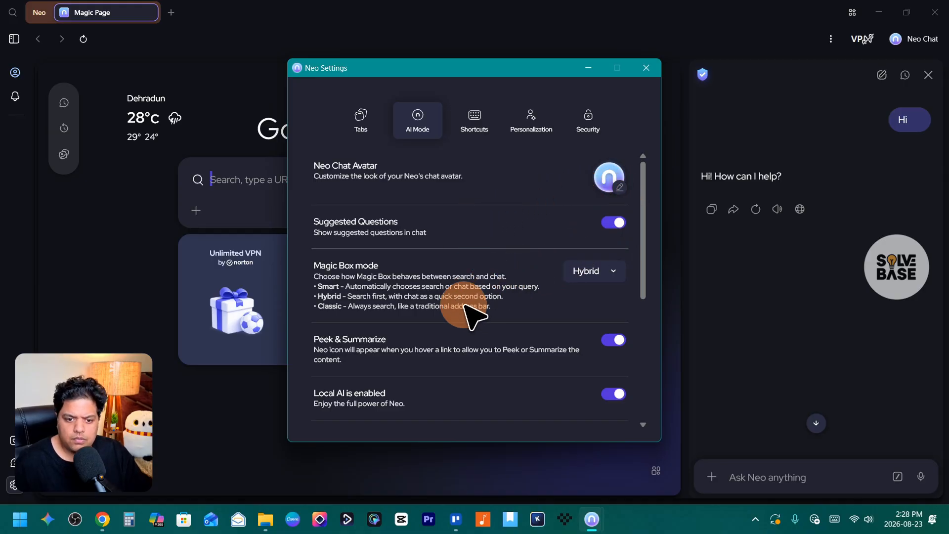
scroll(463, 297, down, 1)
click(605, 212)
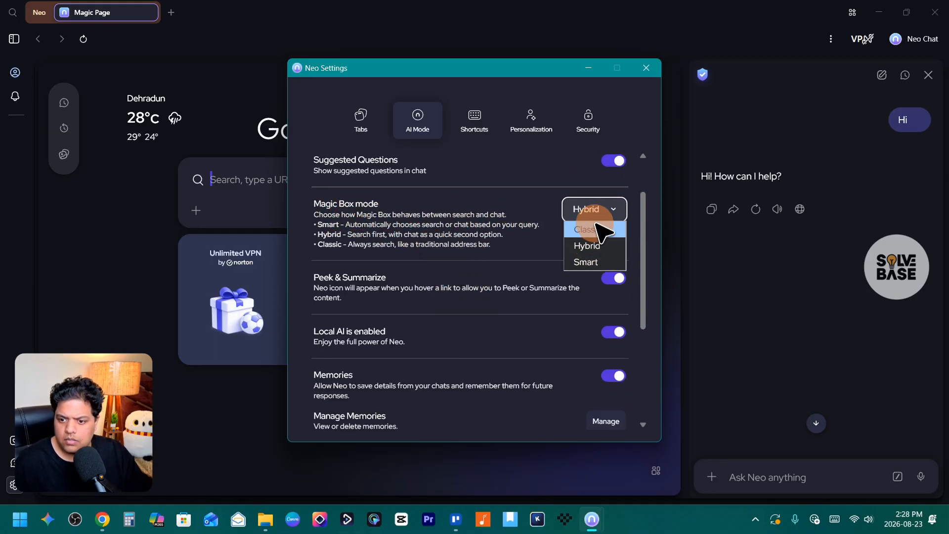
scroll(340, 413, down, 3)
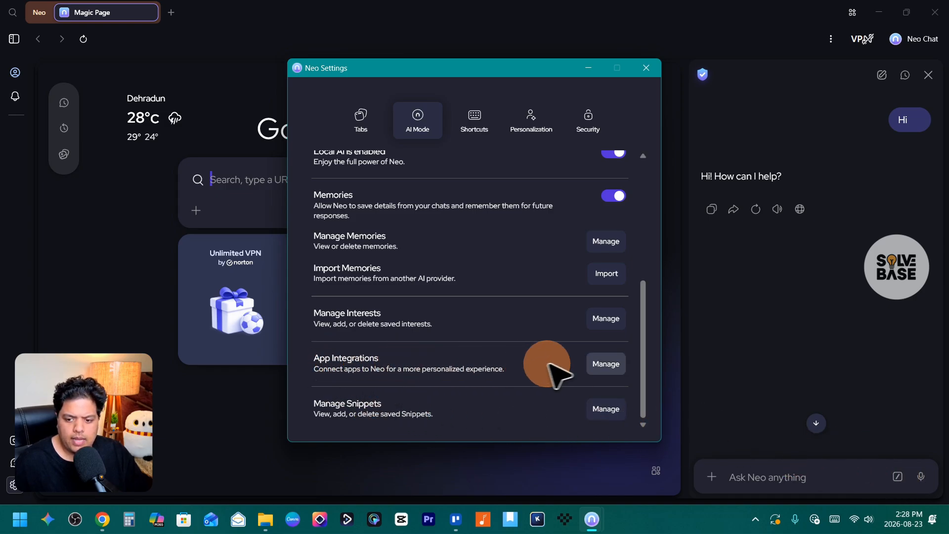
View the Shortcuts options in the Neo settings.
click(472, 118)
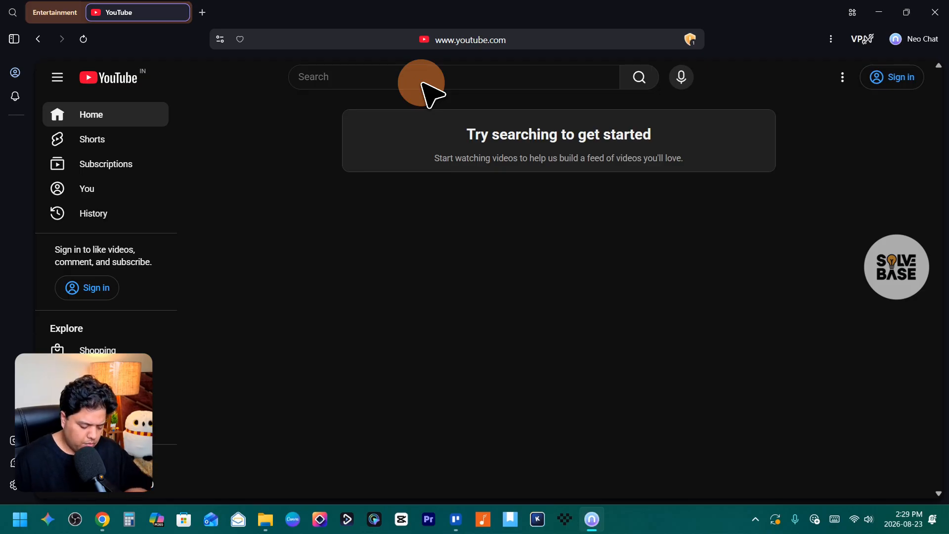
Try the Magic Box over the YouTube page with its address cleared, and preview a new Magic Page tab before closing it.
key(ctrl+l)
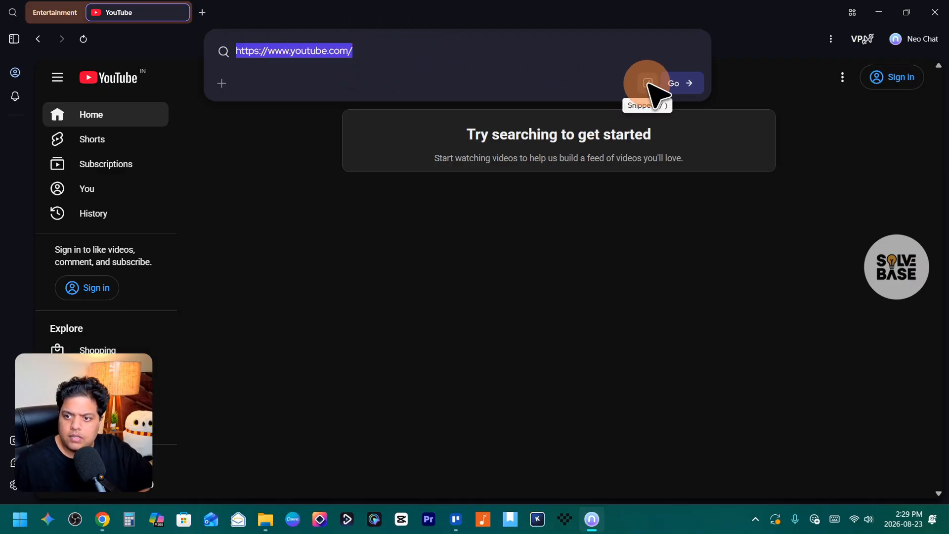
key(BackSpace)
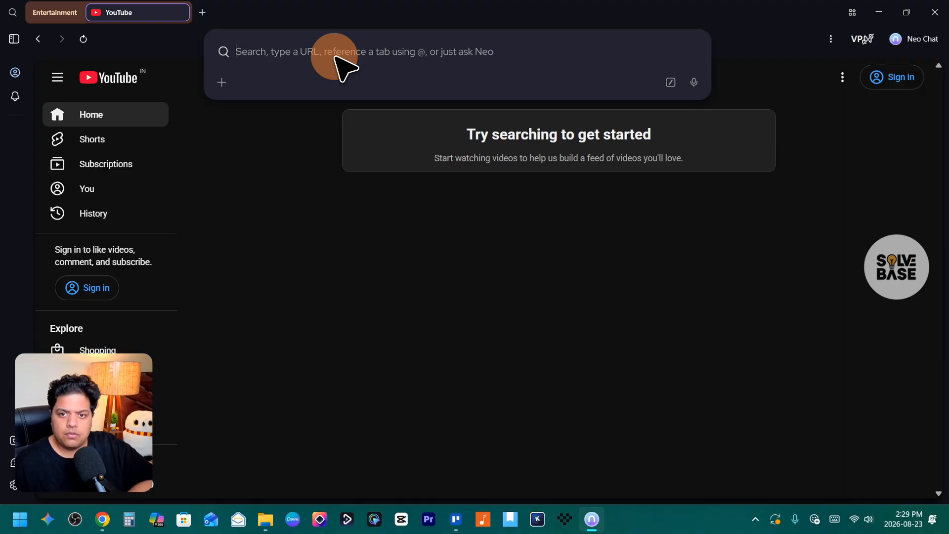
key(Escape)
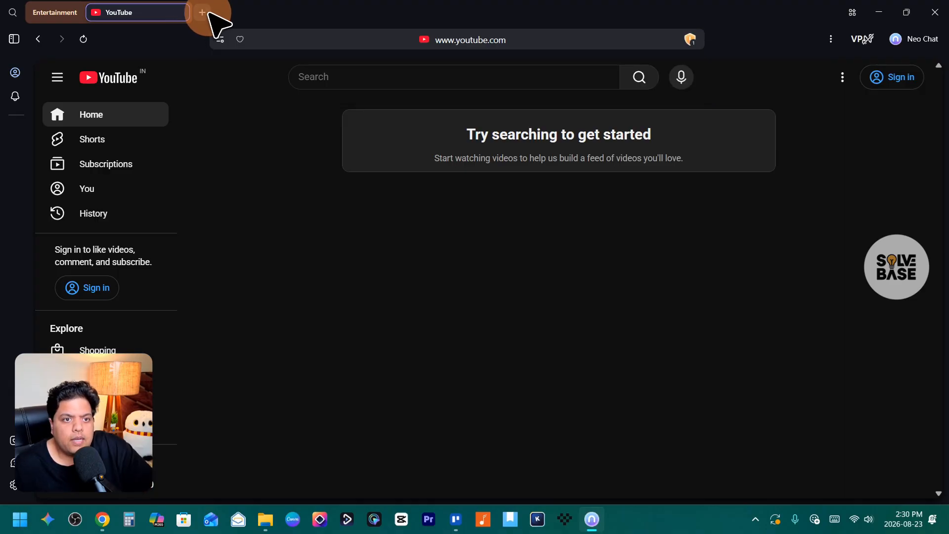
click(207, 14)
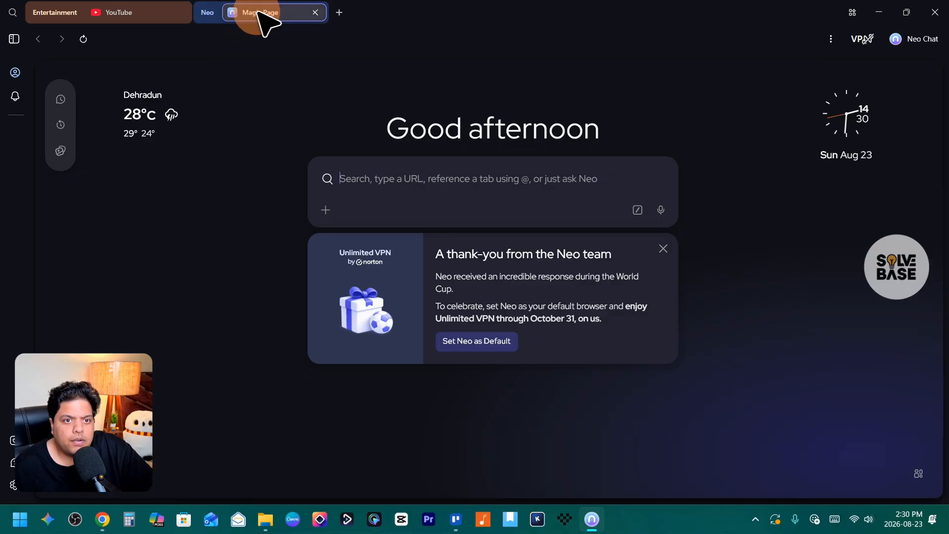
click(315, 12)
Turn on reminders in the events center.
click(15, 96)
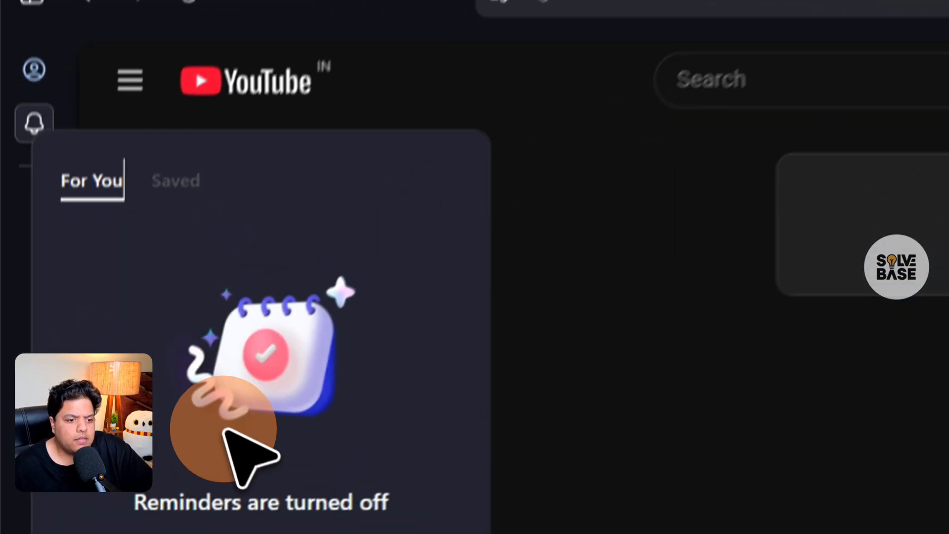
click(114, 335)
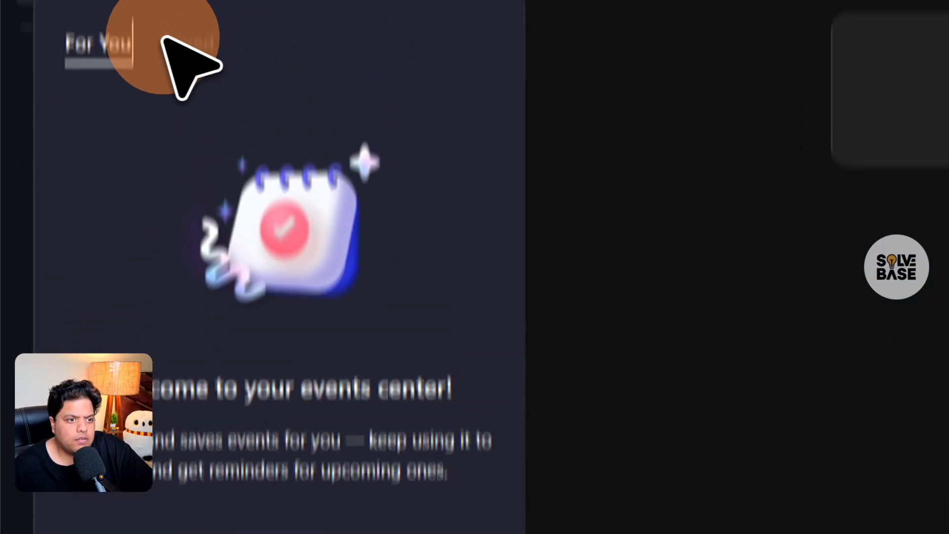
Visit the Chrome Web Store through the profile's extension options and look through it, closing its tab at the end.
click(37, 105)
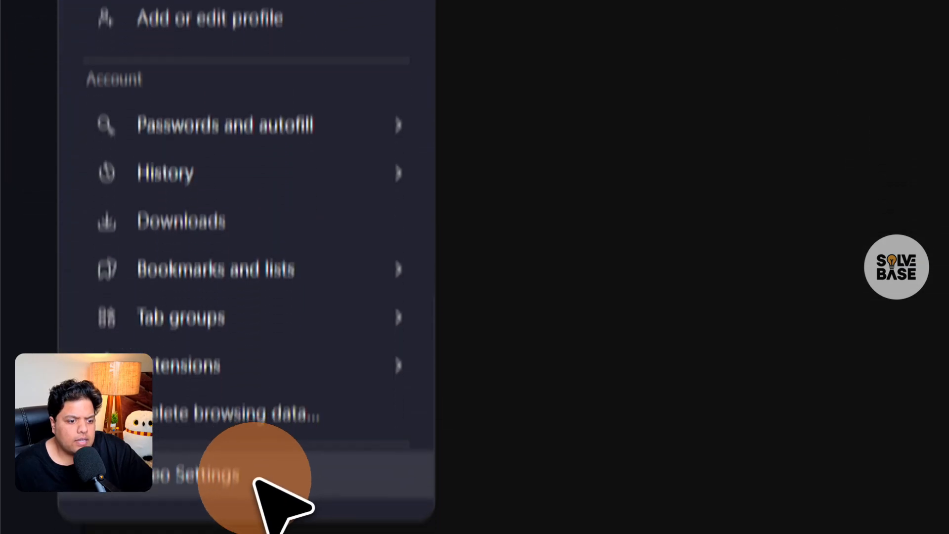
mouse_move(264, 267)
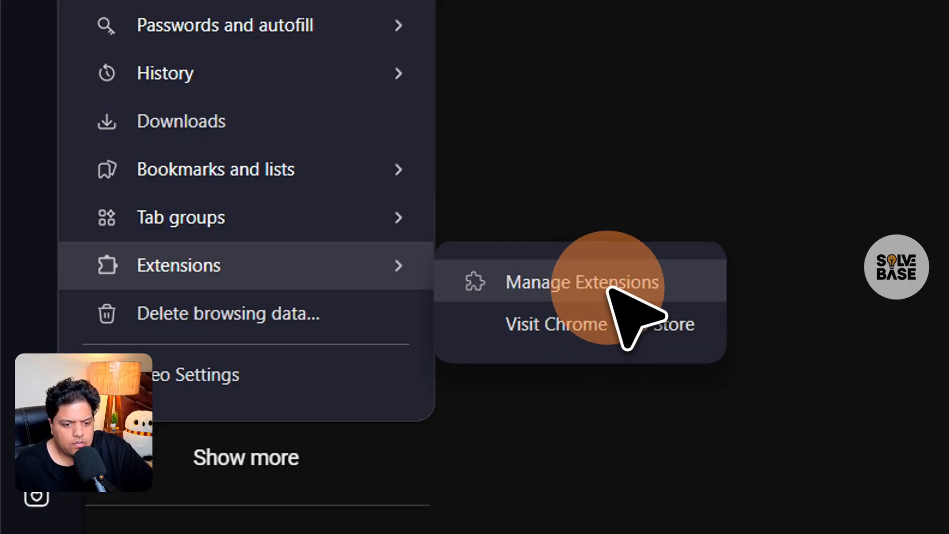
click(599, 324)
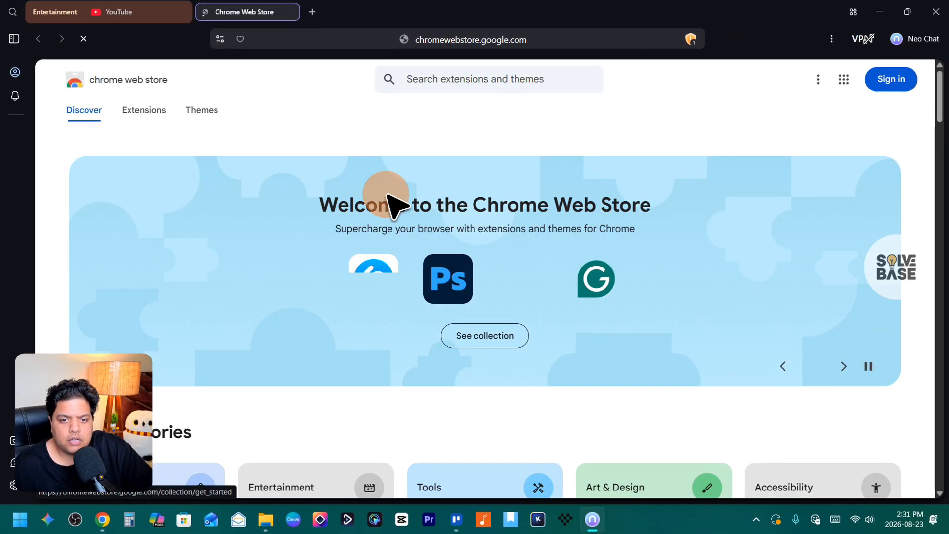
scroll(402, 208, down, 4)
click(885, 174)
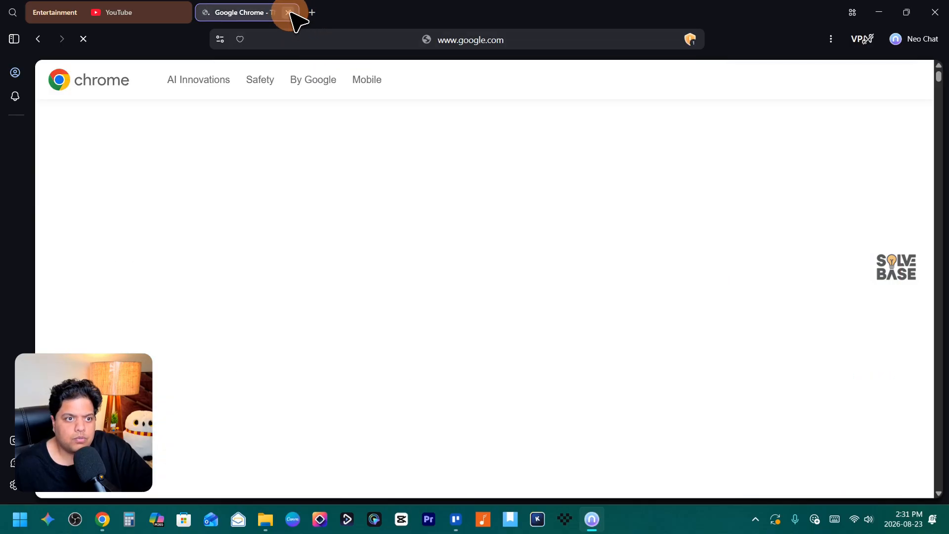
click(288, 12)
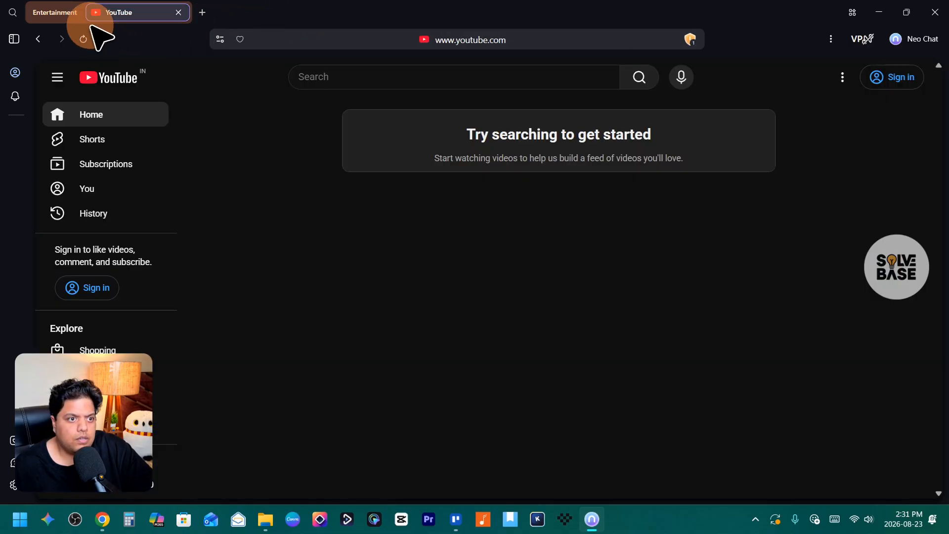
Examine the account options in the profile menu, from passwords and downloads to Neo Settings.
click(15, 72)
mouse_move(83, 269)
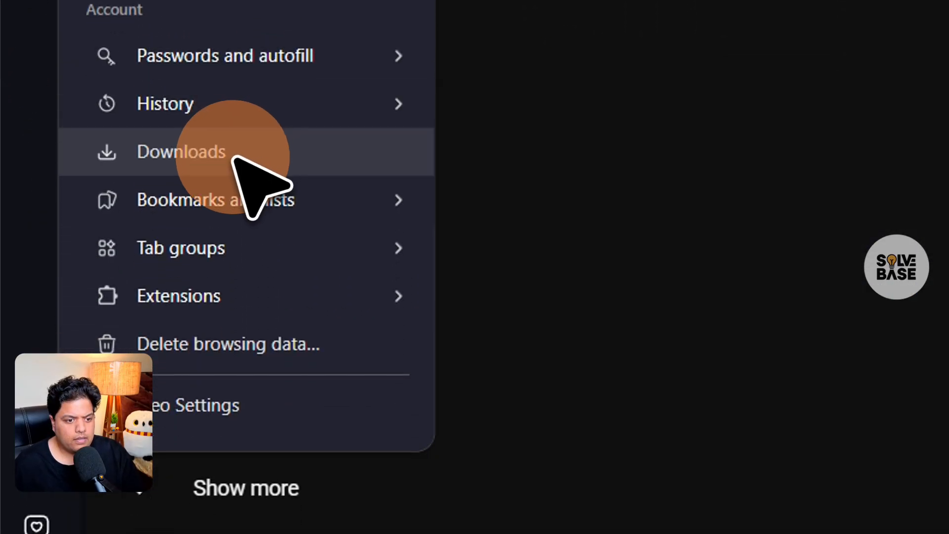
mouse_move(274, 420)
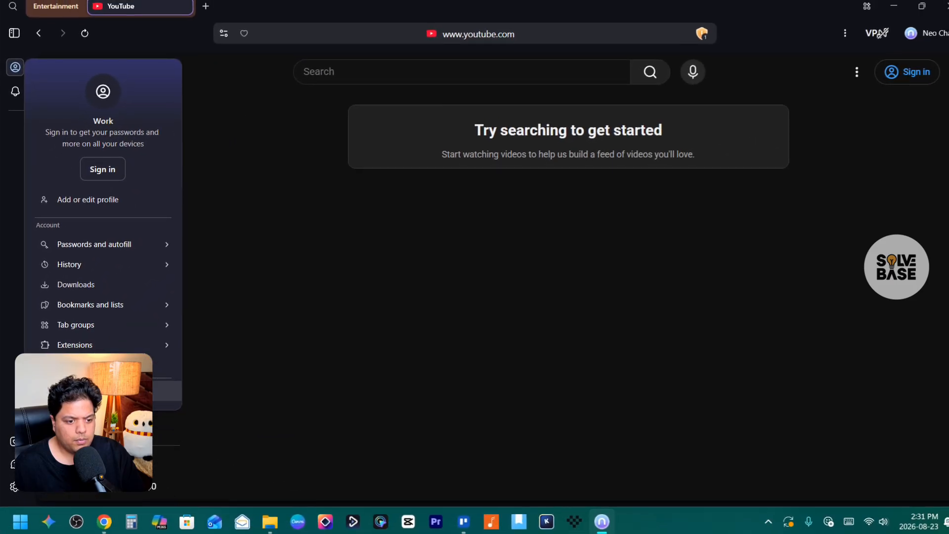